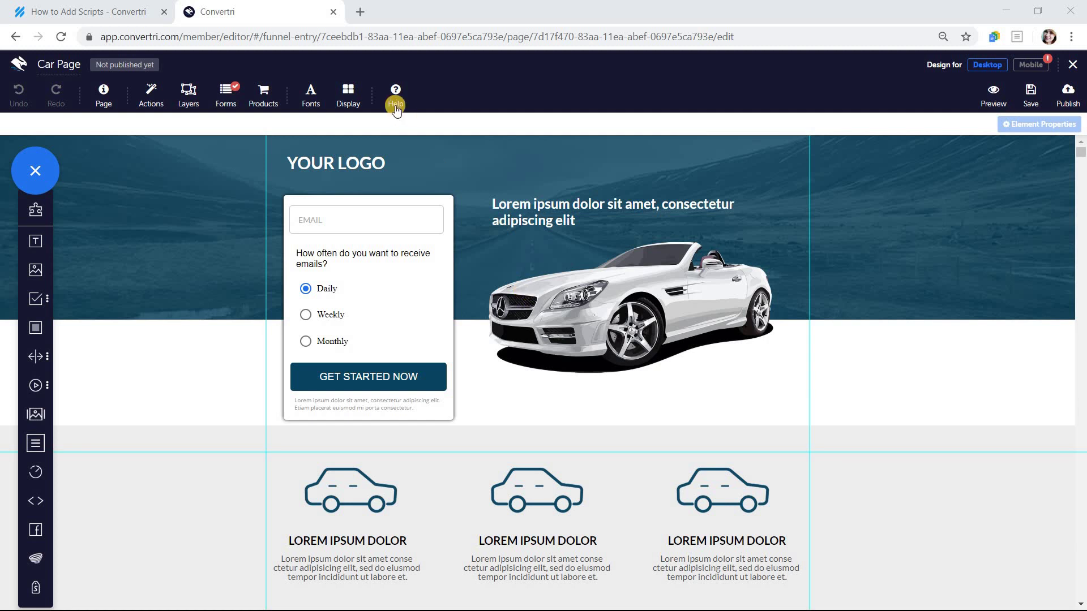
# Open the page's Custom Scripts settings, check the Account and Domain tabs, then return to Page scripts.
pyautogui.click(107, 95)
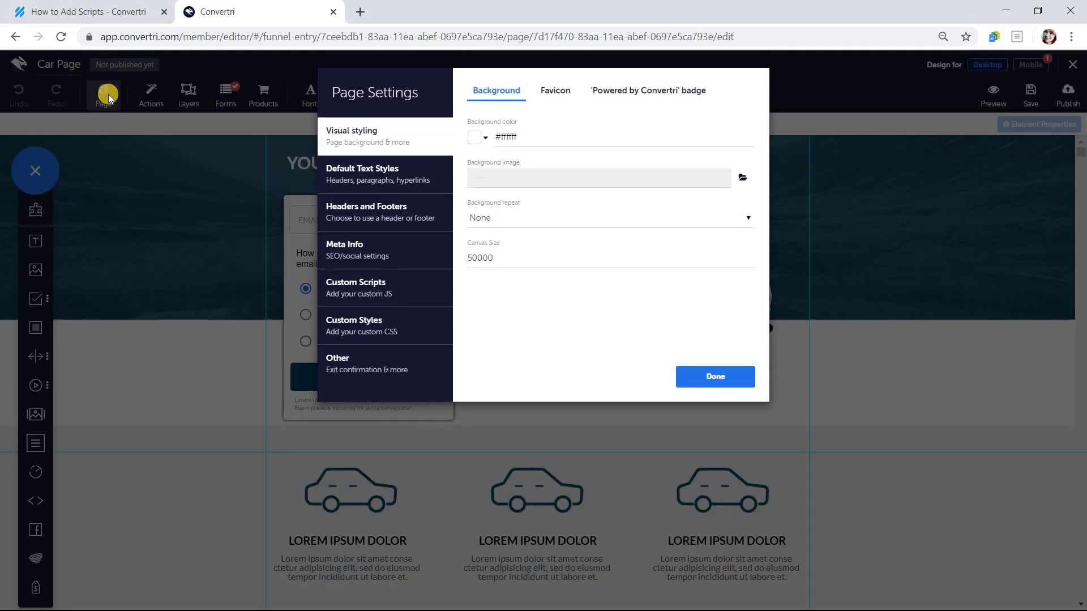
pyautogui.click(411, 292)
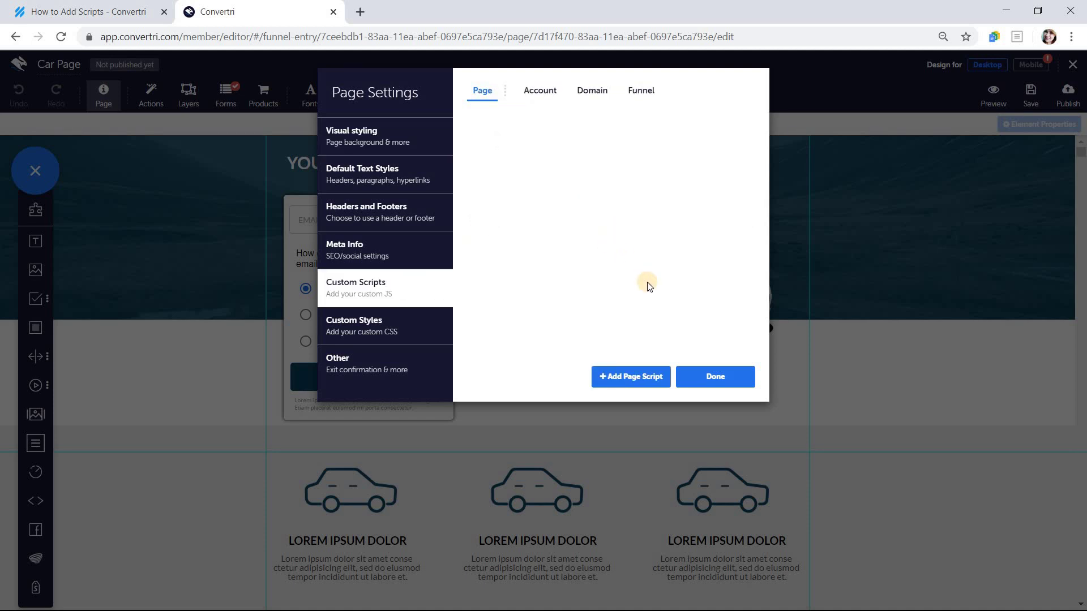
pyautogui.click(554, 91)
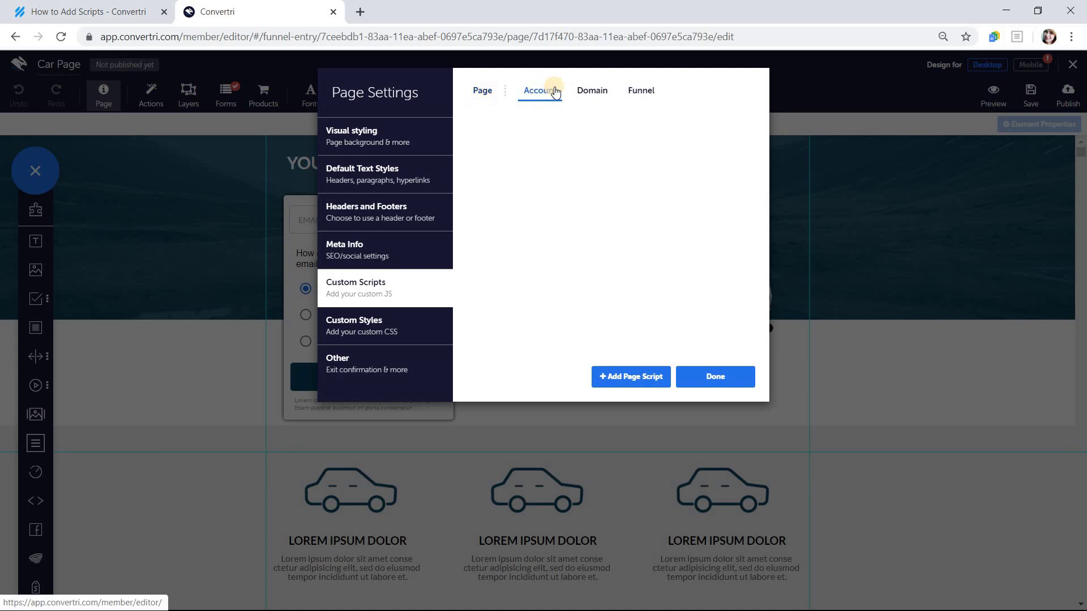
pyautogui.click(592, 91)
pyautogui.click(484, 94)
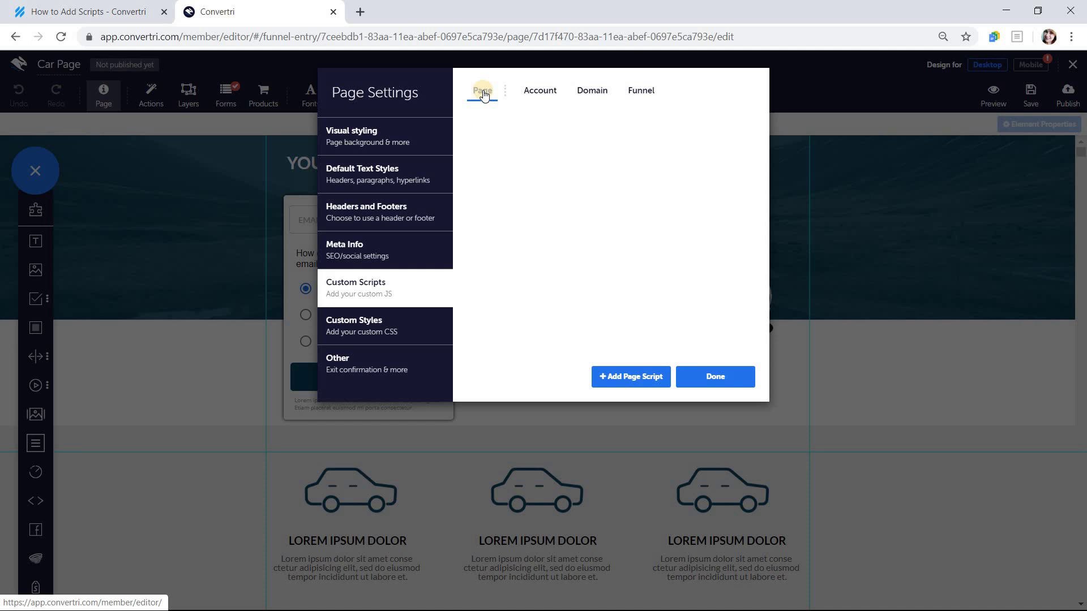
# Create and save a page script named 'scripty' in the Body position with the pasted JavaScript code.
pyautogui.click(621, 385)
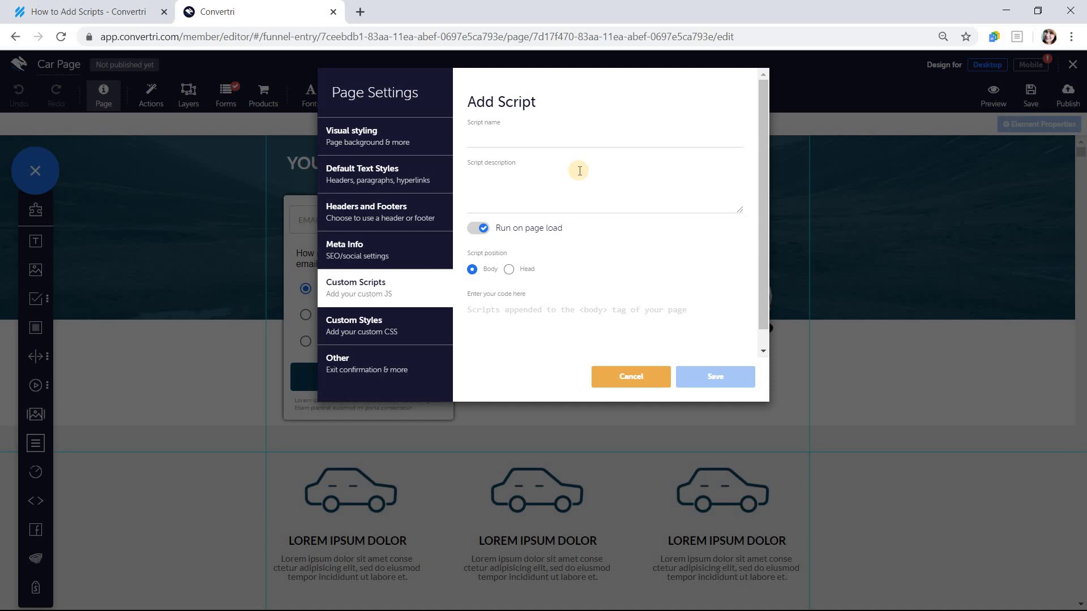
pyautogui.click(570, 141)
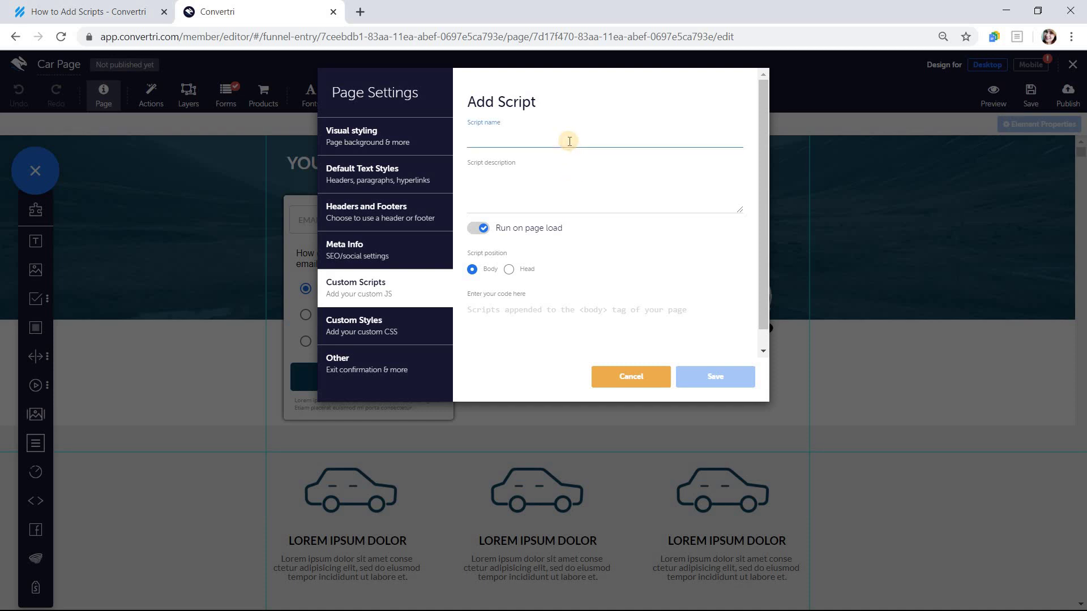
pyautogui.write('scripty')
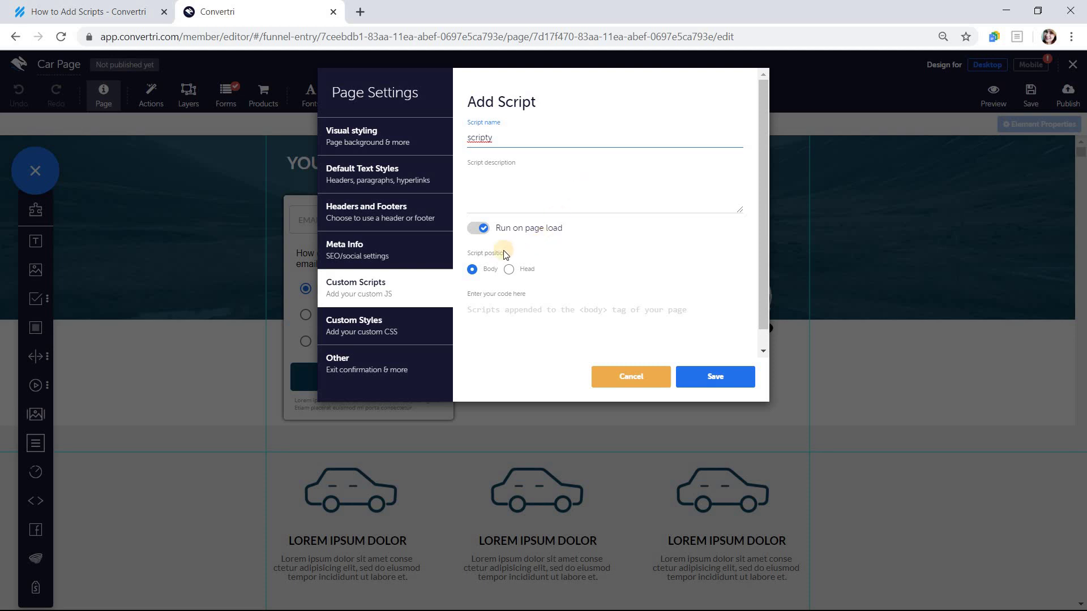
pyautogui.click(509, 272)
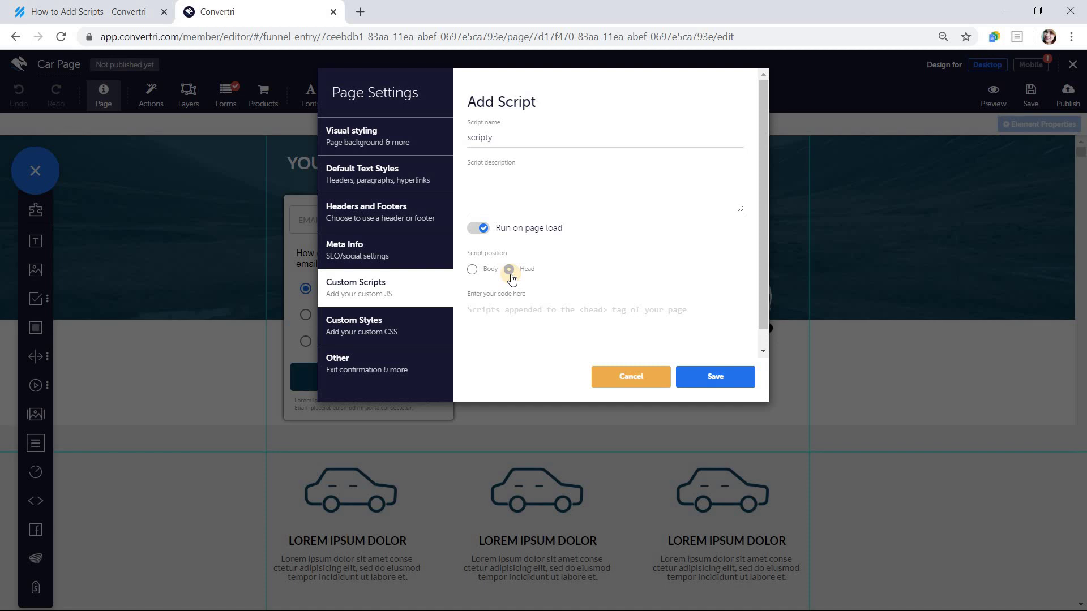
pyautogui.click(472, 269)
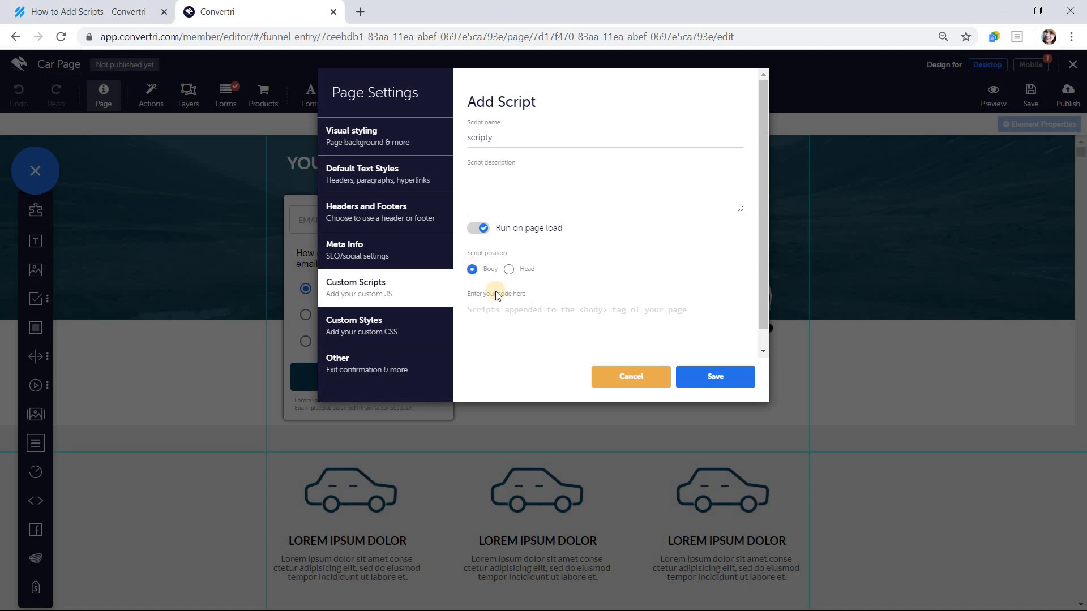
pyautogui.click(528, 317)
pyautogui.hotkey('ctrl', 'v')
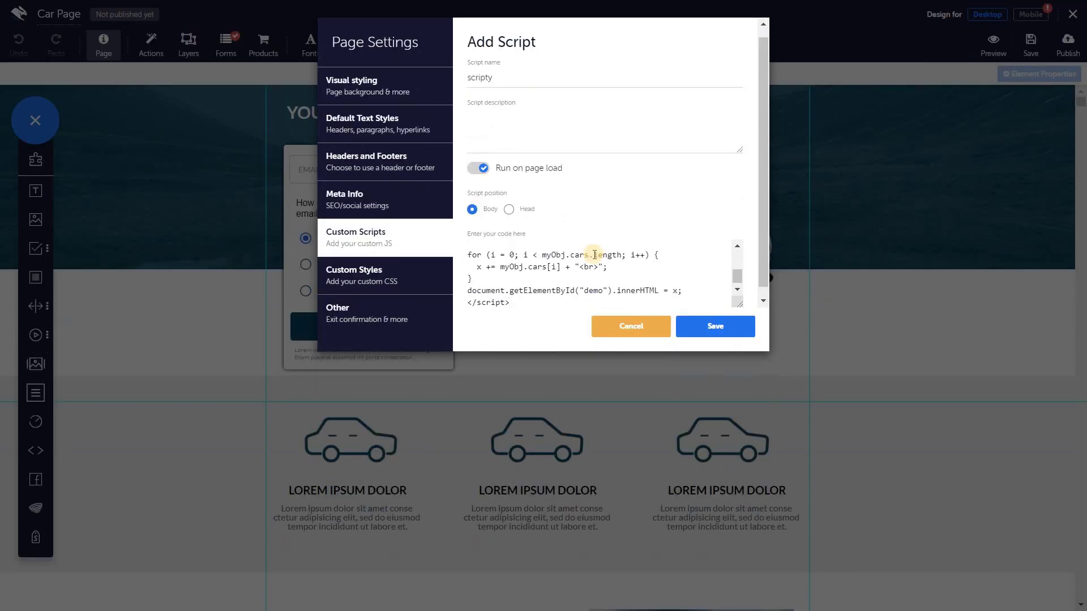
pyautogui.click(747, 330)
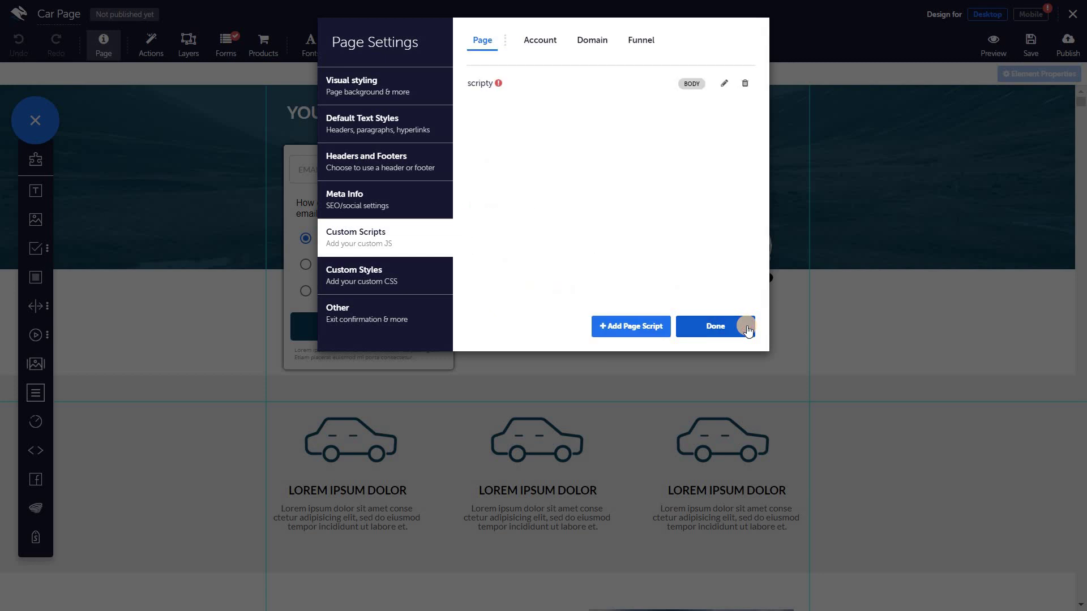
# Close Page Settings and leave the editor, confirming the browser prompt, to reach the funnel's Pages list.
pyautogui.click(746, 329)
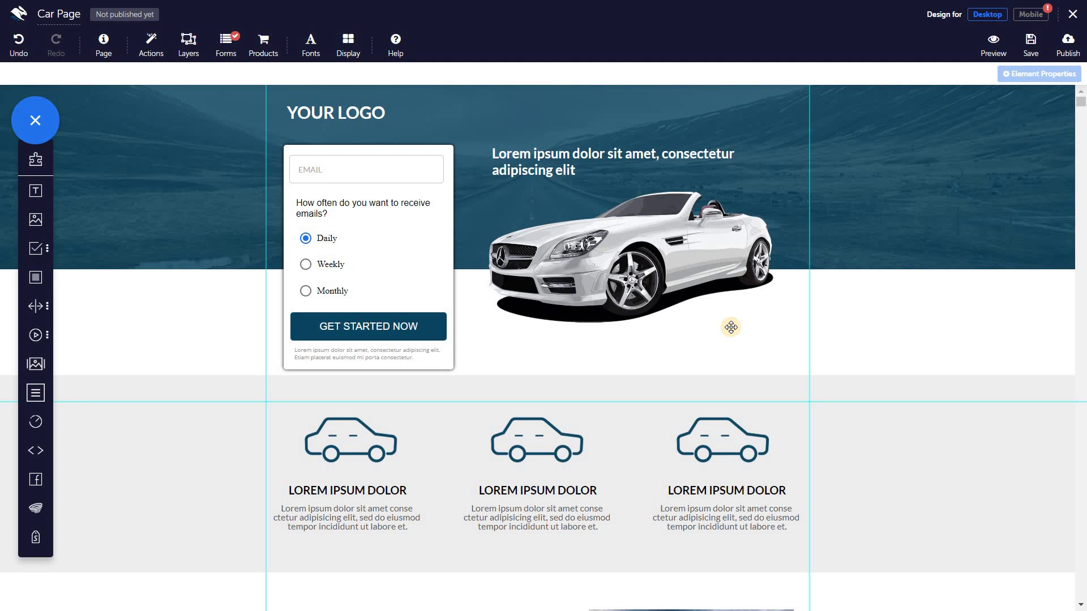
pyautogui.click(1073, 14)
pyautogui.click(608, 74)
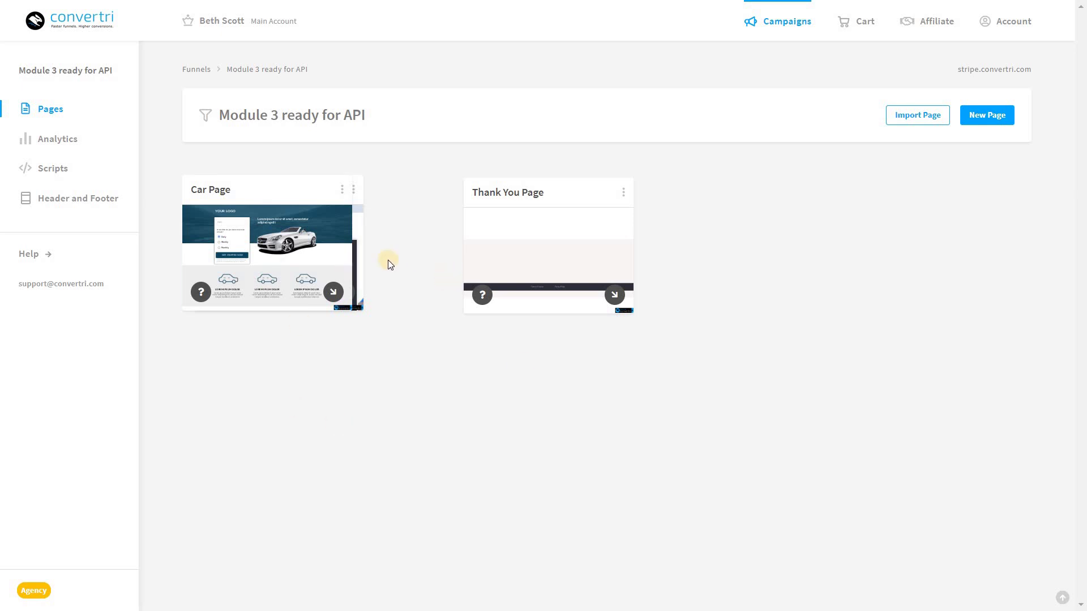
# In the funnel's Scripts list, add and save a script named 'scripto' with the pasted JavaScript code.
pyautogui.click(61, 169)
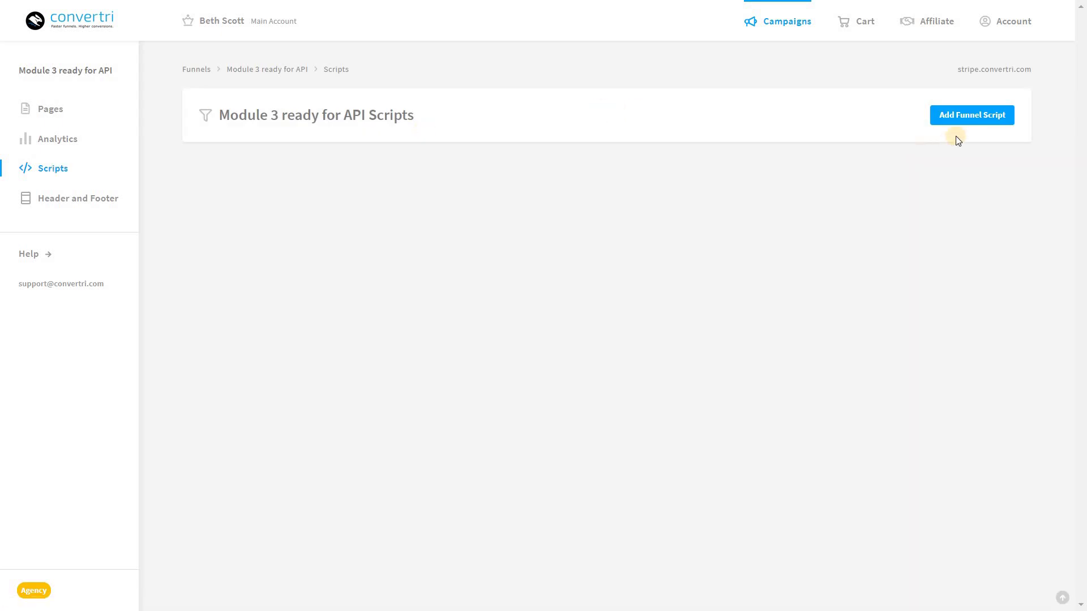
pyautogui.click(960, 119)
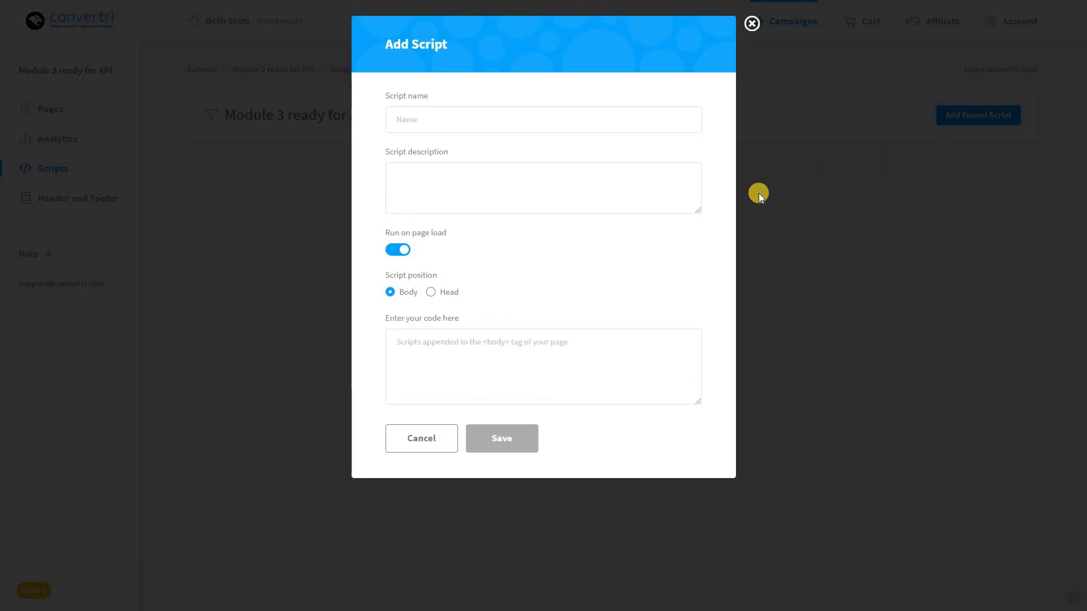
pyautogui.click(515, 124)
pyautogui.write('scripto')
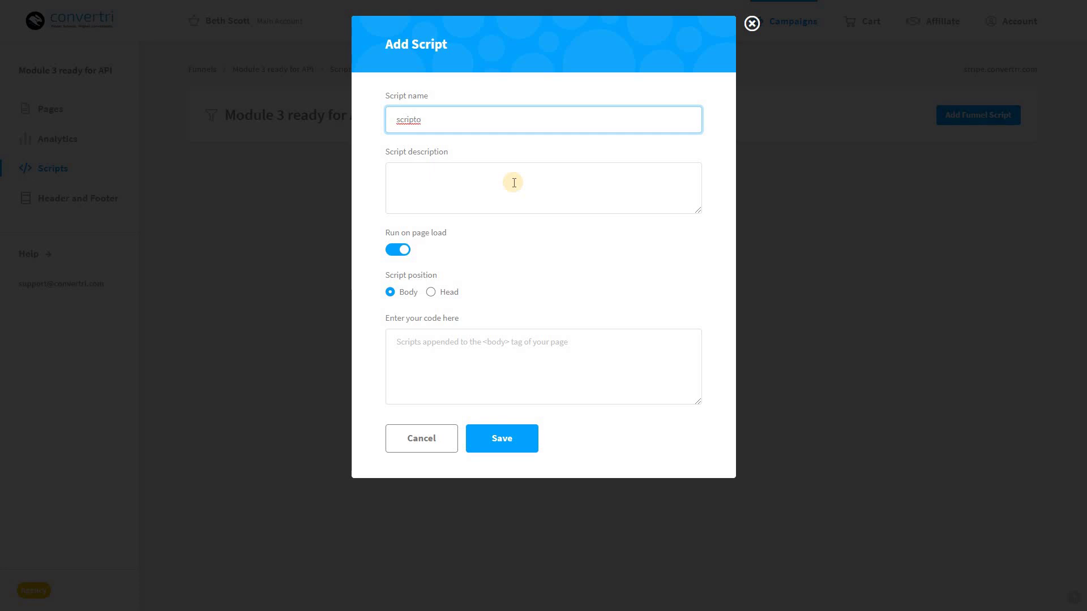
pyautogui.click(447, 348)
pyautogui.hotkey('ctrl', 'v')
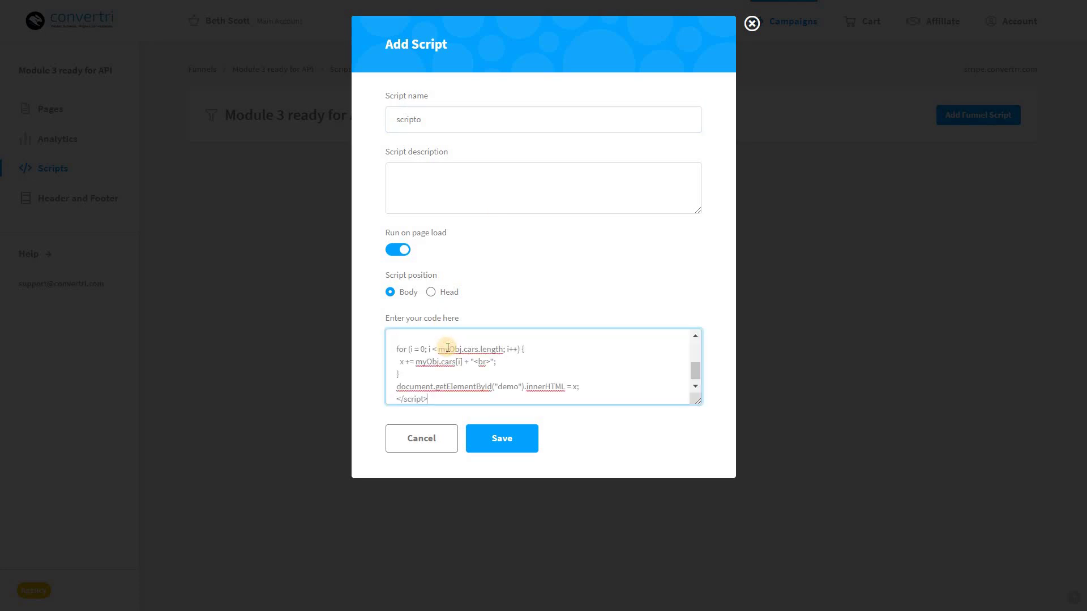
pyautogui.click(507, 444)
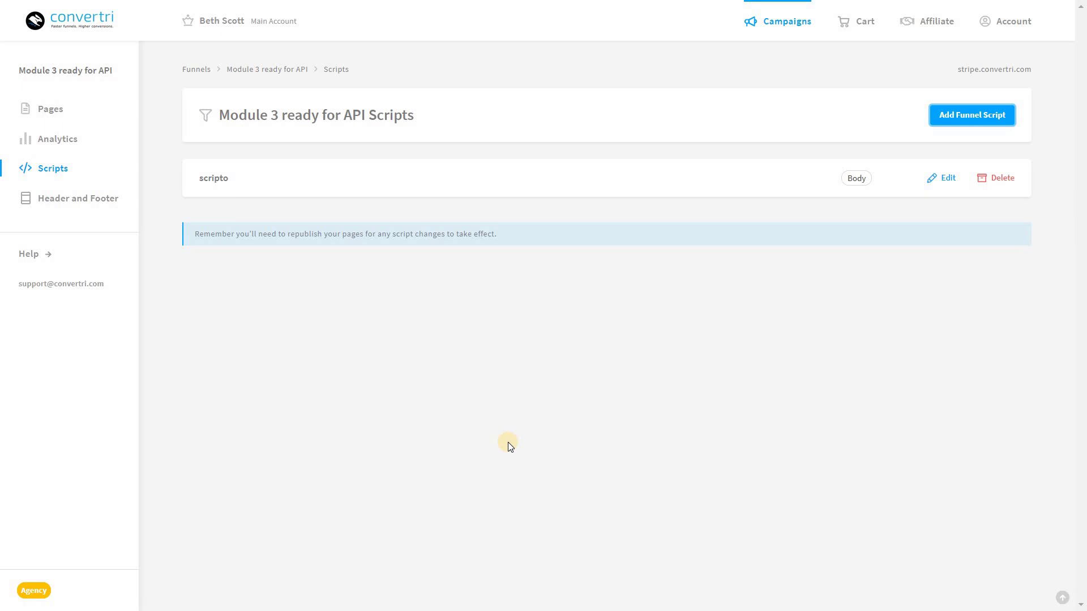
# Go to the Account area and open its Domains page.
pyautogui.click(995, 31)
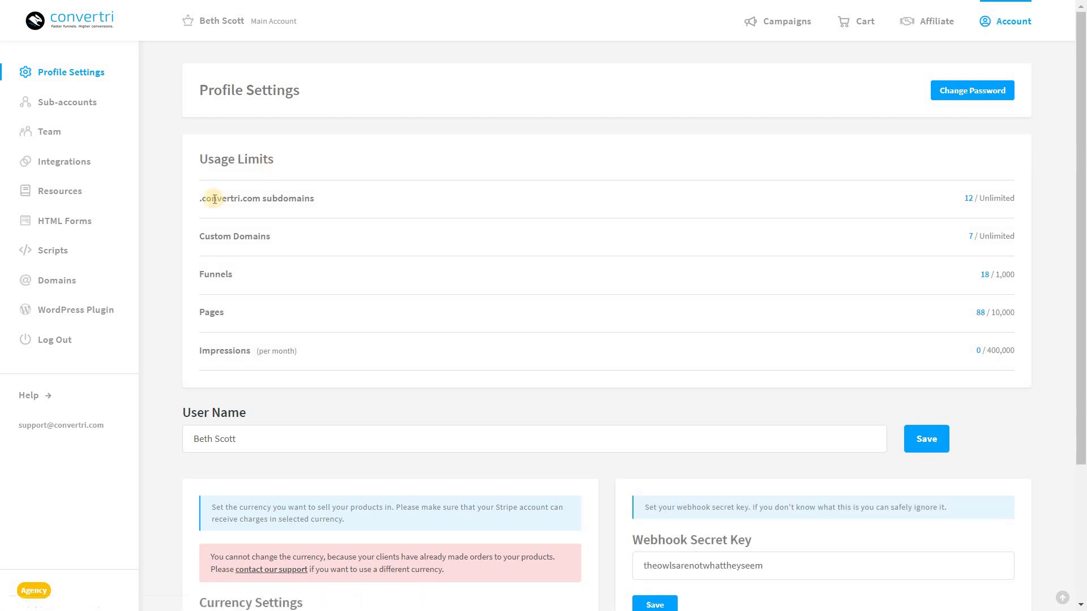
pyautogui.click(66, 287)
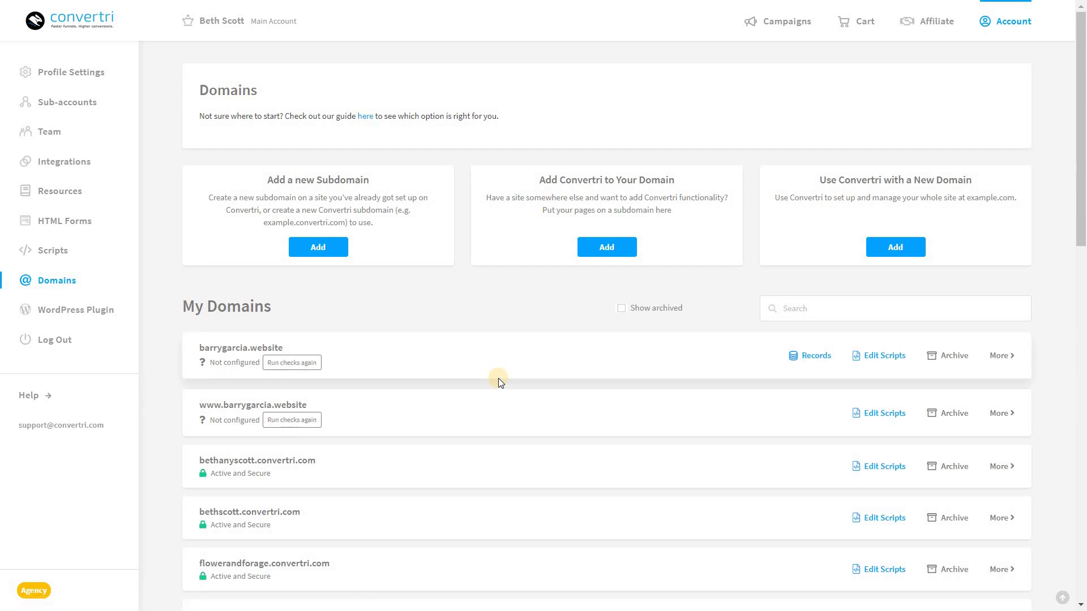
# On the www domain's scripts, add a script named 'scripta' with the pasted JavaScript code and save it.
pyautogui.click(870, 413)
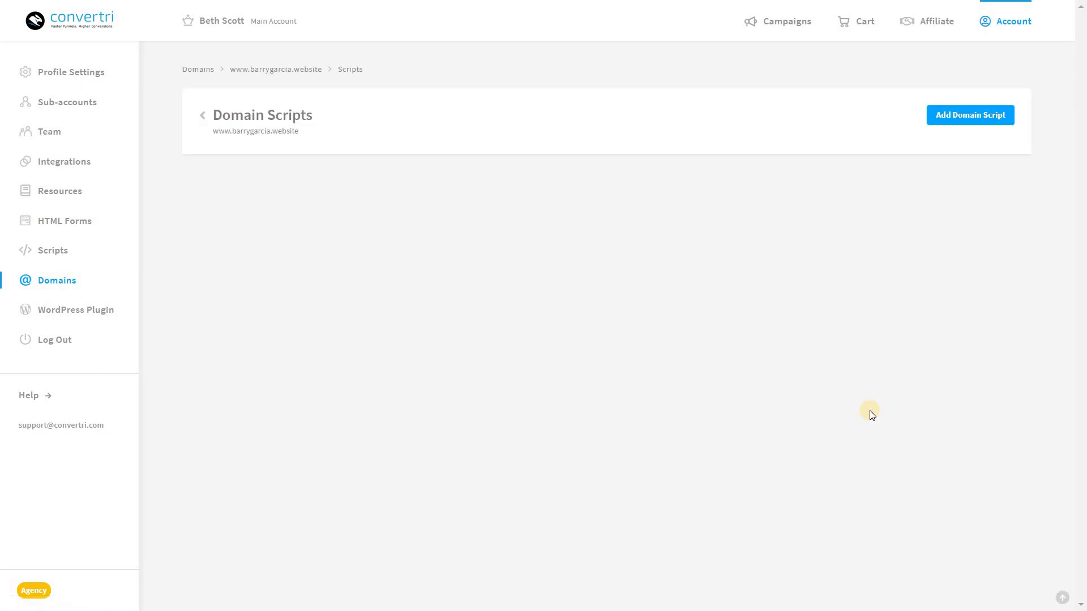
pyautogui.click(988, 116)
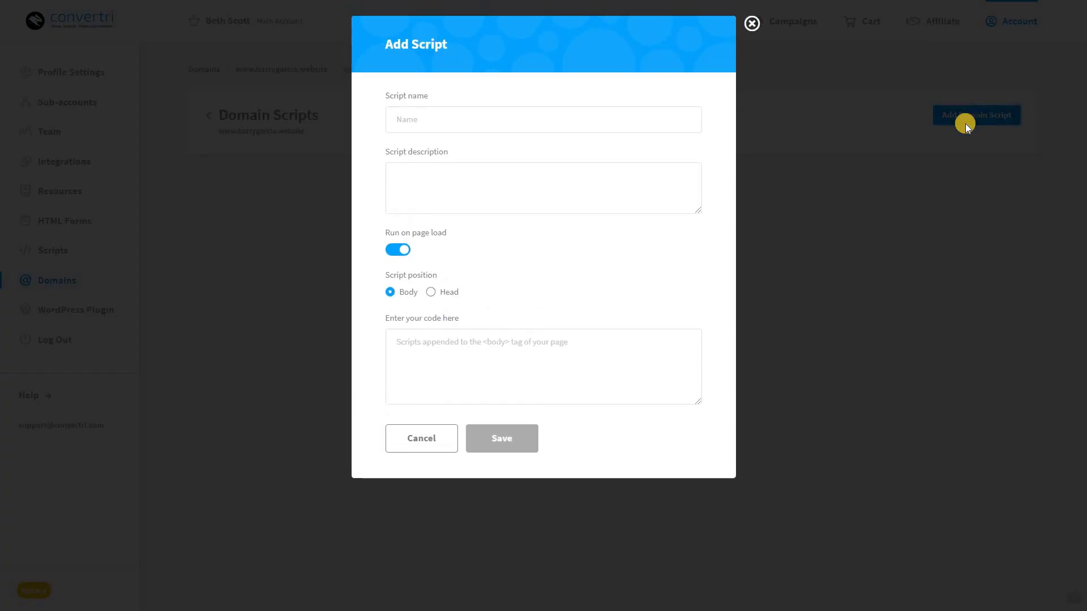
pyautogui.click(525, 121)
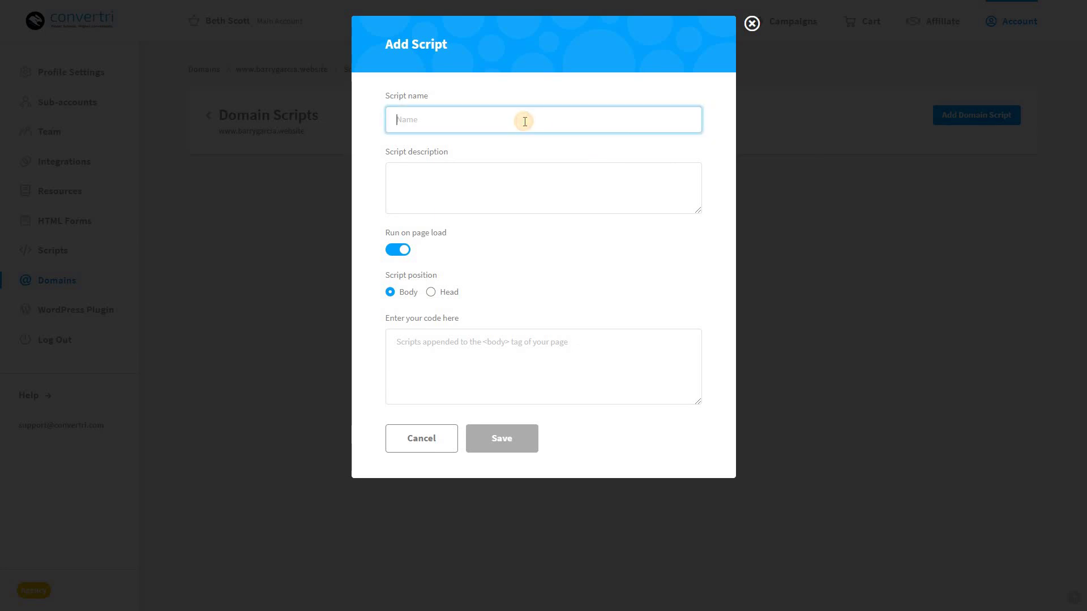
pyautogui.write('scripta')
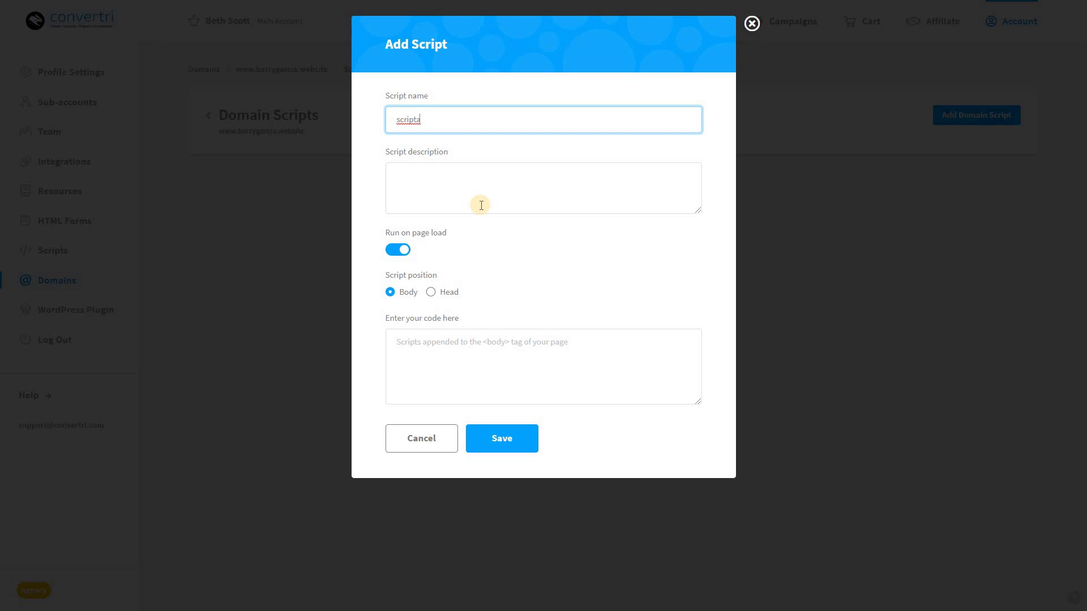
pyautogui.click(472, 344)
pyautogui.hotkey('ctrl', 'v')
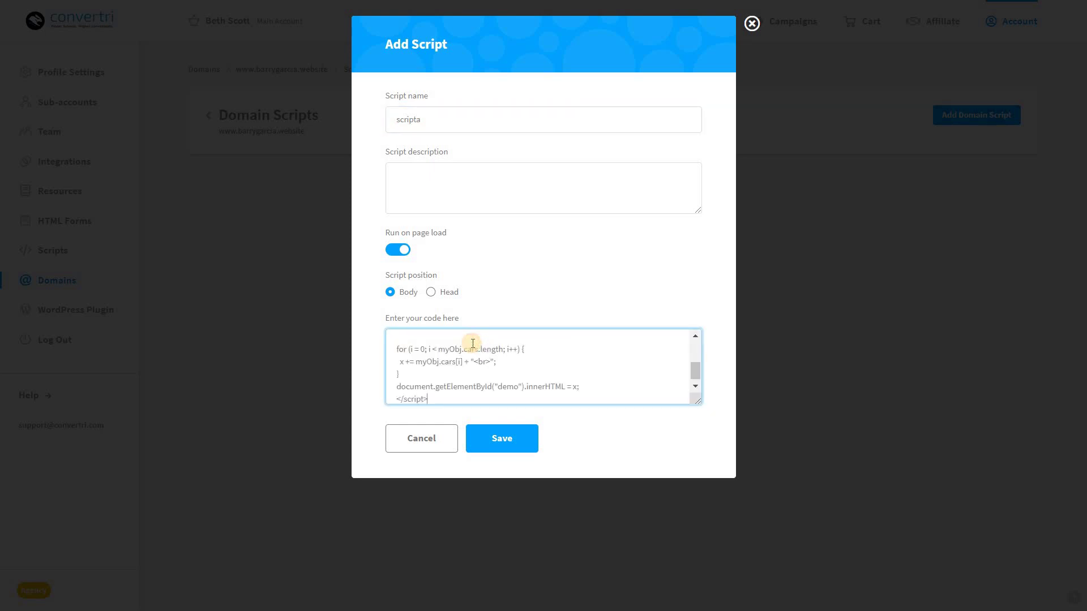
pyautogui.click(507, 447)
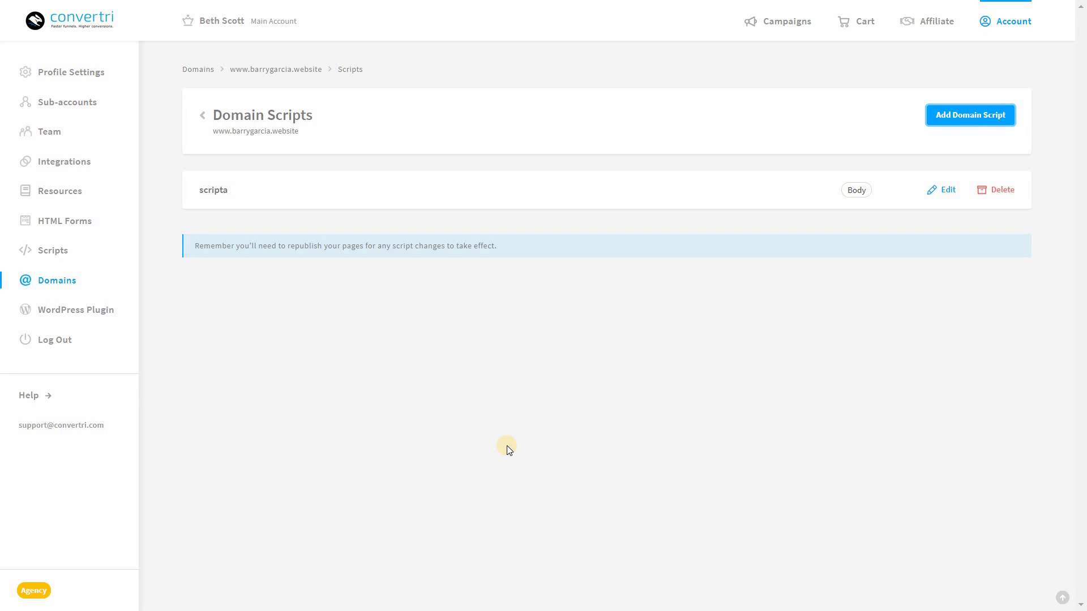
# From Account > Scripts, start a new account script named 'scriptu' and paste in the JavaScript code.
pyautogui.click(1011, 21)
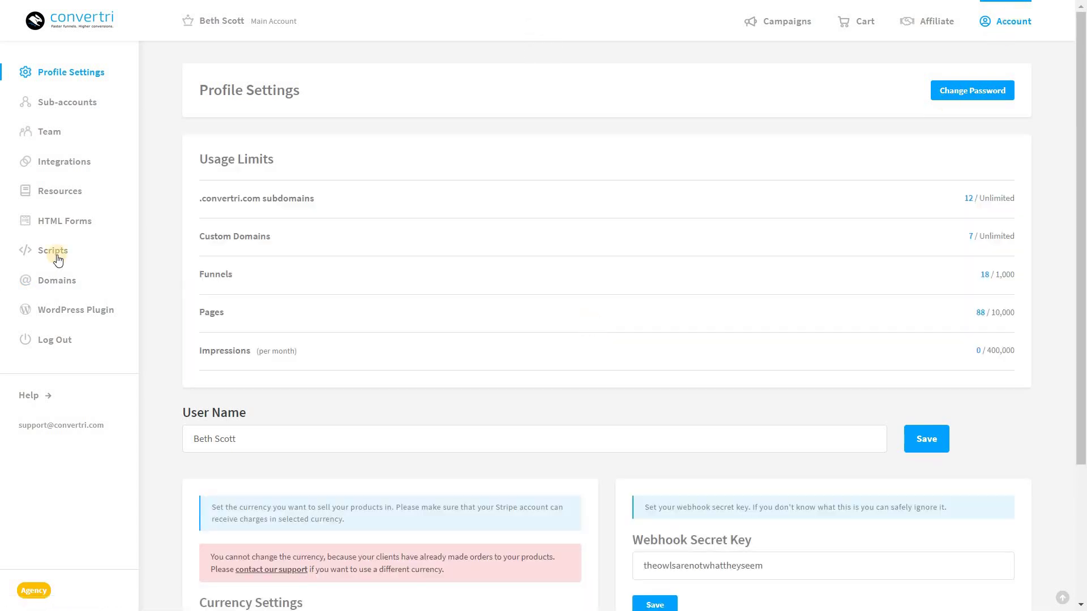
pyautogui.click(37, 256)
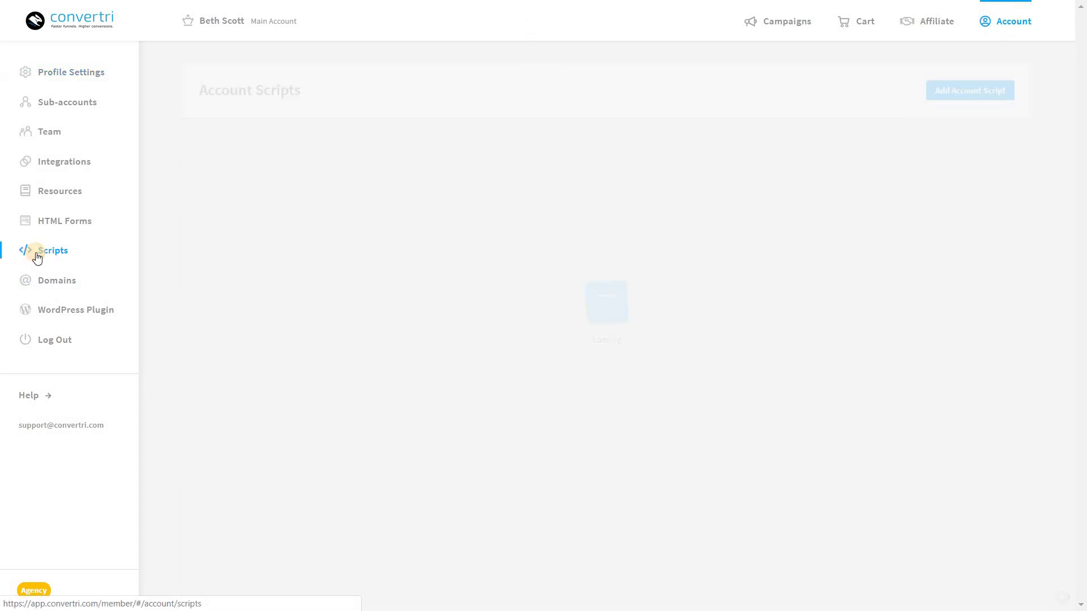
pyautogui.click(990, 97)
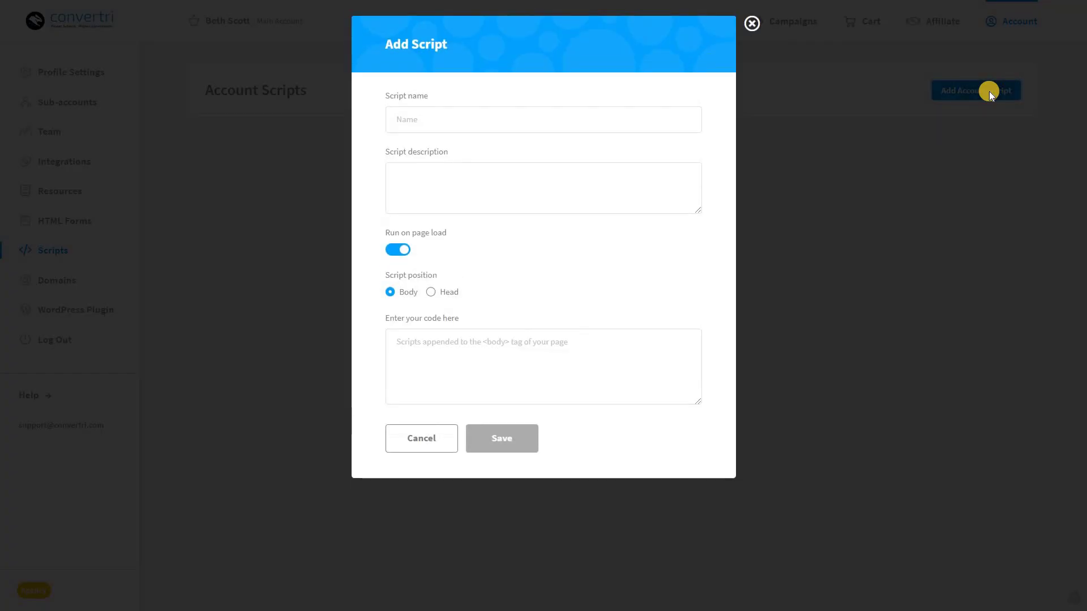
pyautogui.click(531, 120)
pyautogui.write('s')
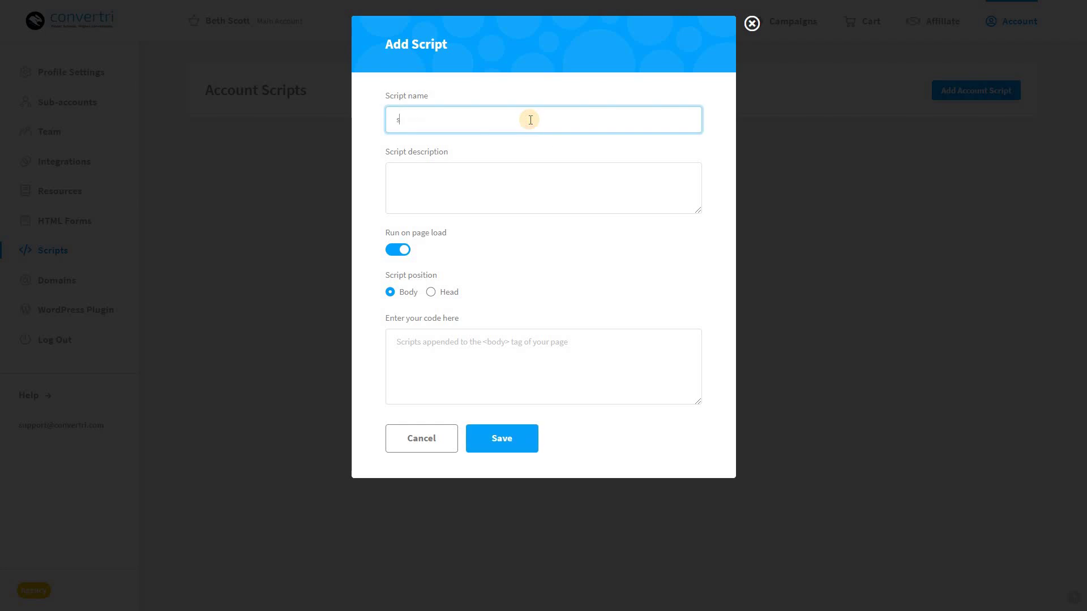
pyautogui.write('criptu')
pyautogui.click(539, 185)
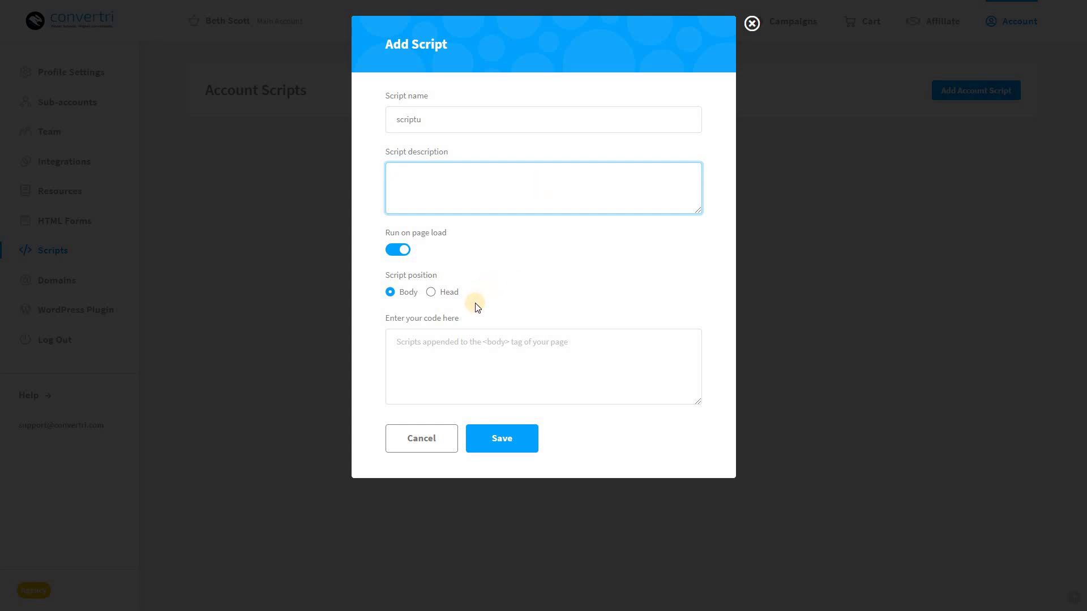
pyautogui.click(456, 361)
pyautogui.hotkey('ctrl', 'v')
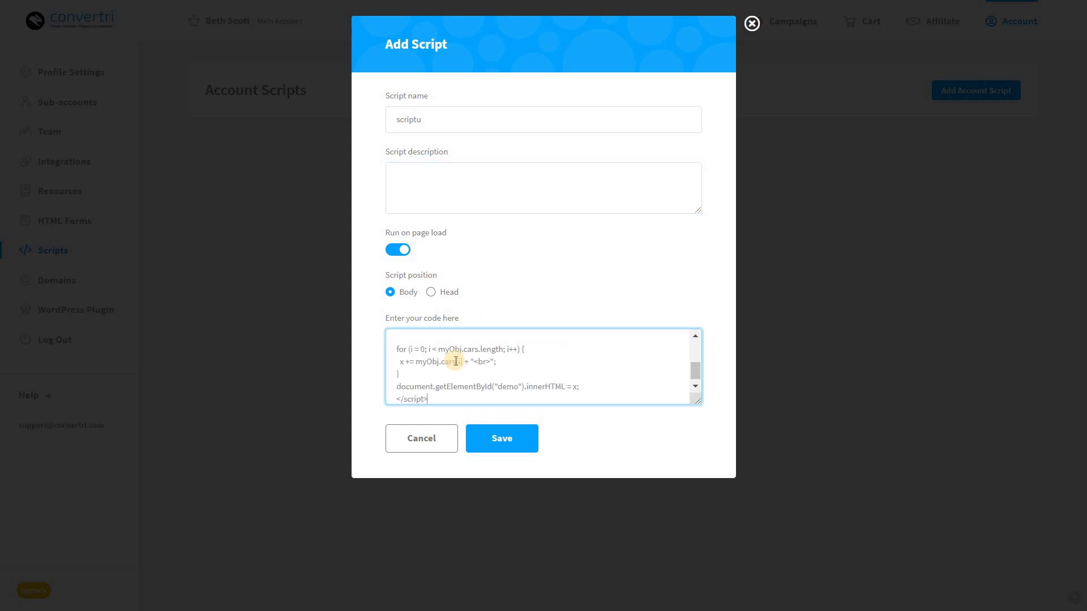